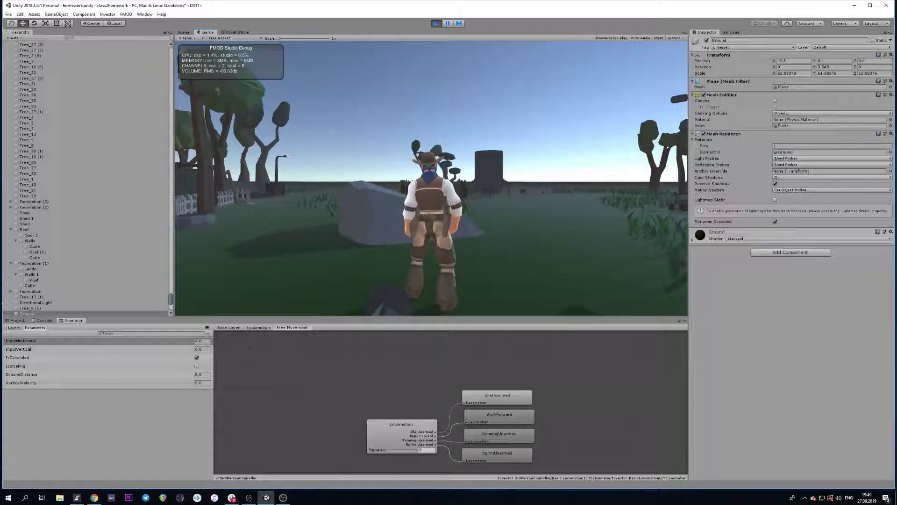
Step: Play-test the level by walking and running the cowboy past the large rock into the open field
key(w)
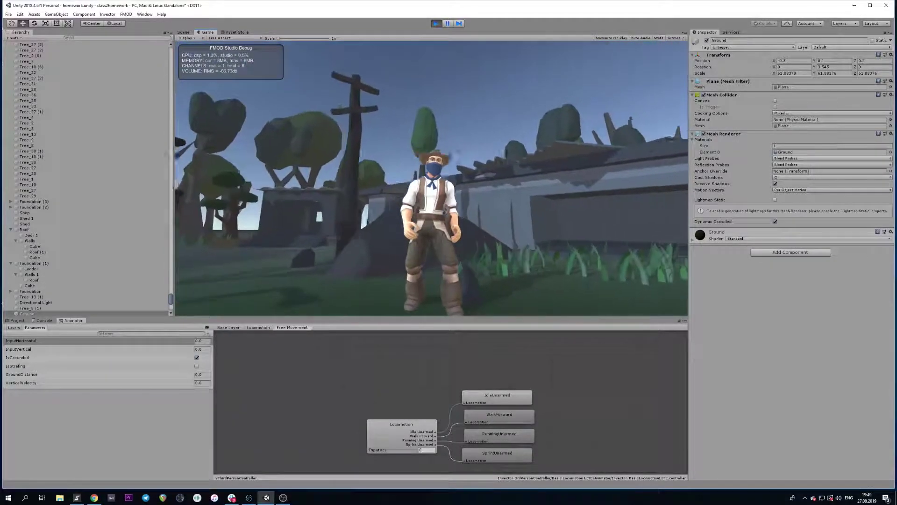
key(s)
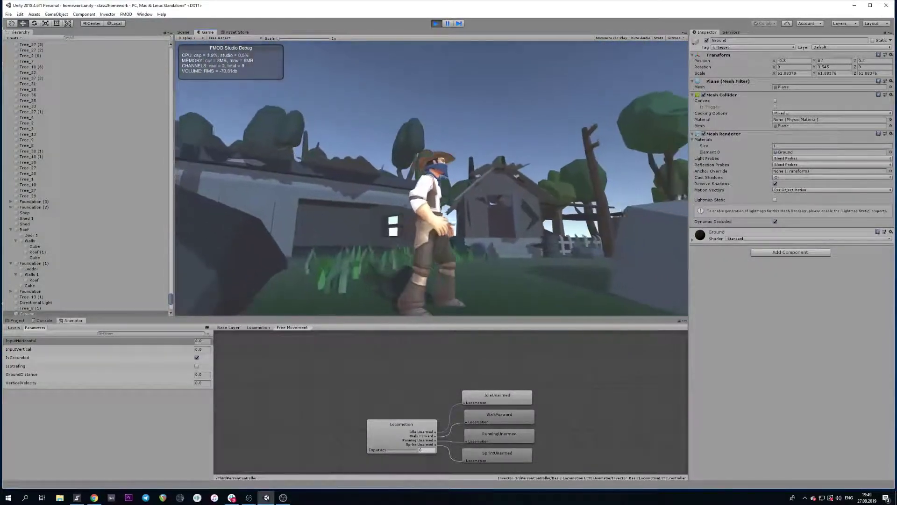
key(w)
key(w)
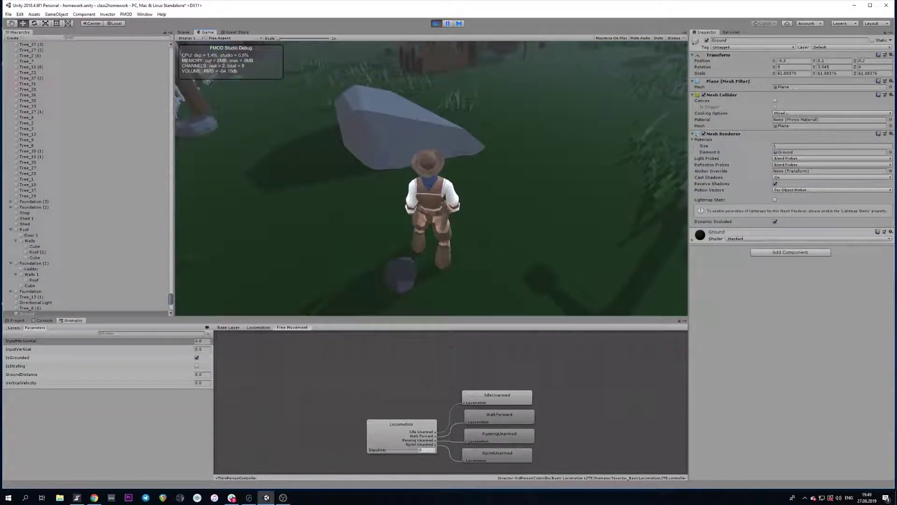
key(w)
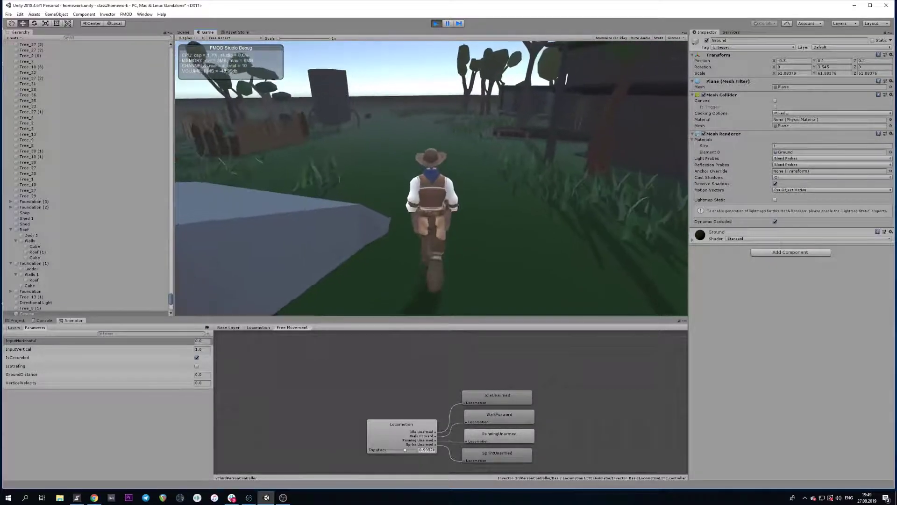
key(w)
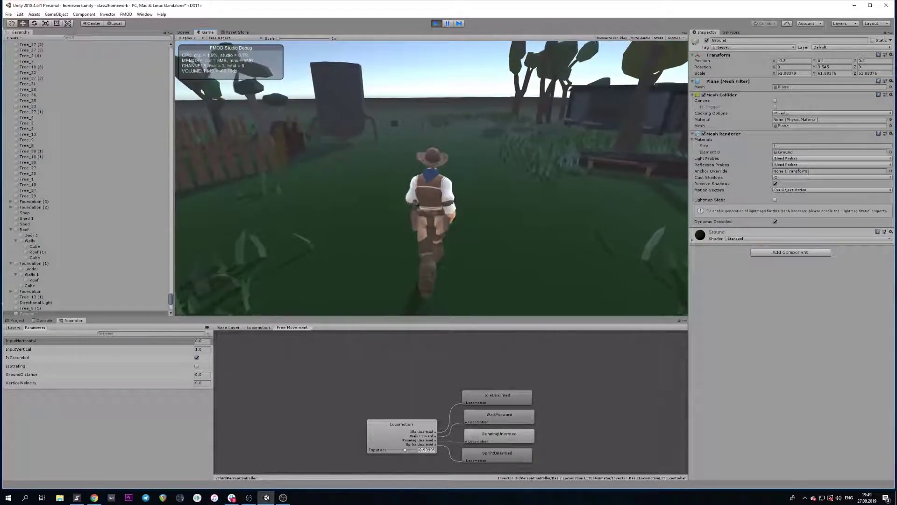
key(w)
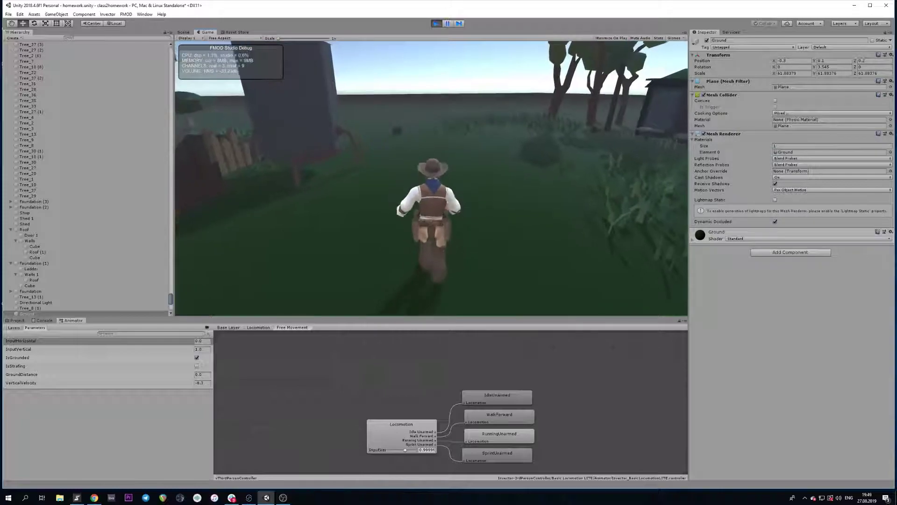
Step: Test the cowboy's jumping and sprinting while moving across the open ground
key(space)
key(w)
key(shift)
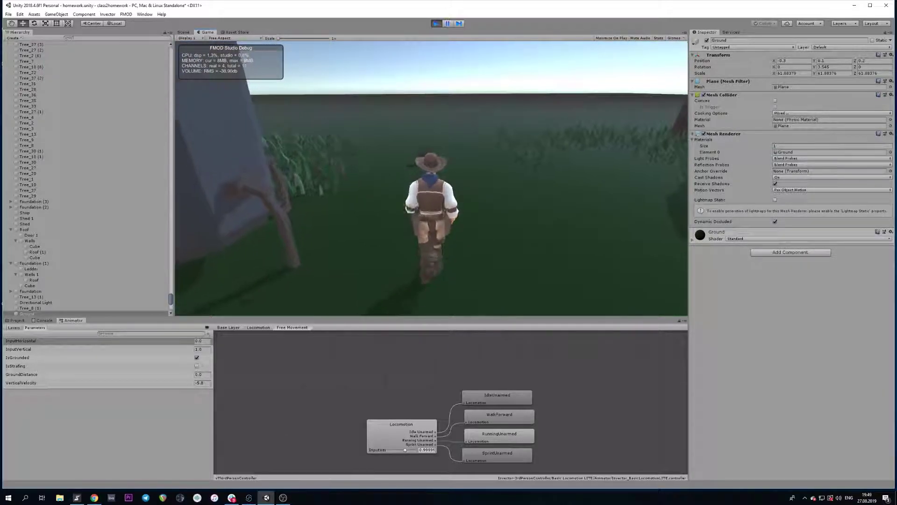
key(w)
key(space)
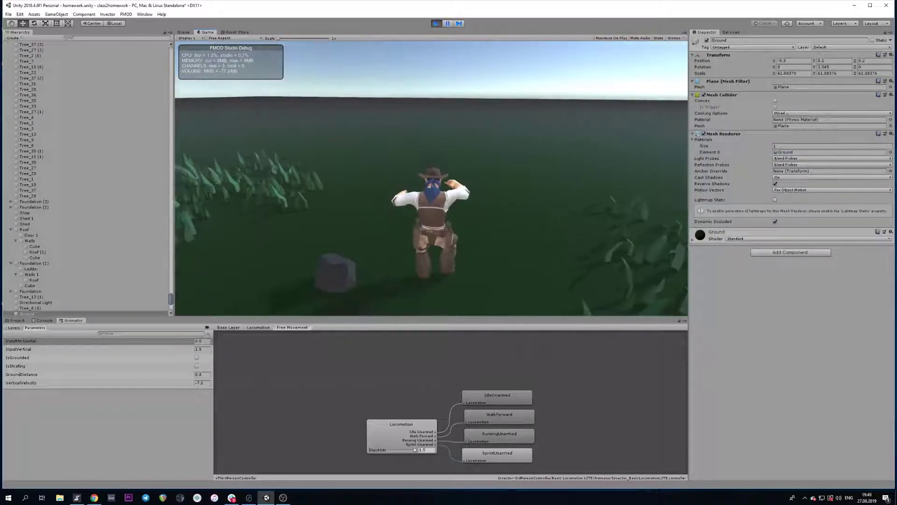
key(w)
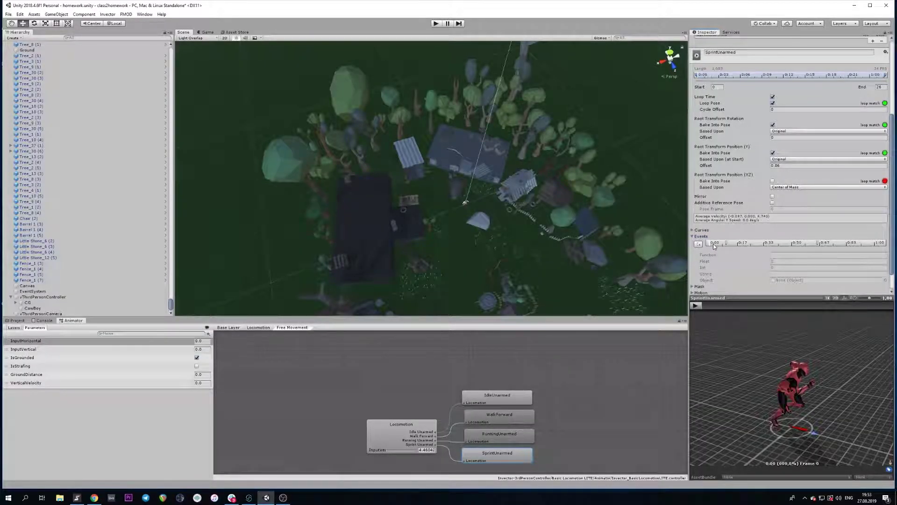
Step: Examine the animation events of the SprintUnarmed clip and scrub through its preview
scroll(706, 261, down, 2)
drag(702, 307, 871, 316)
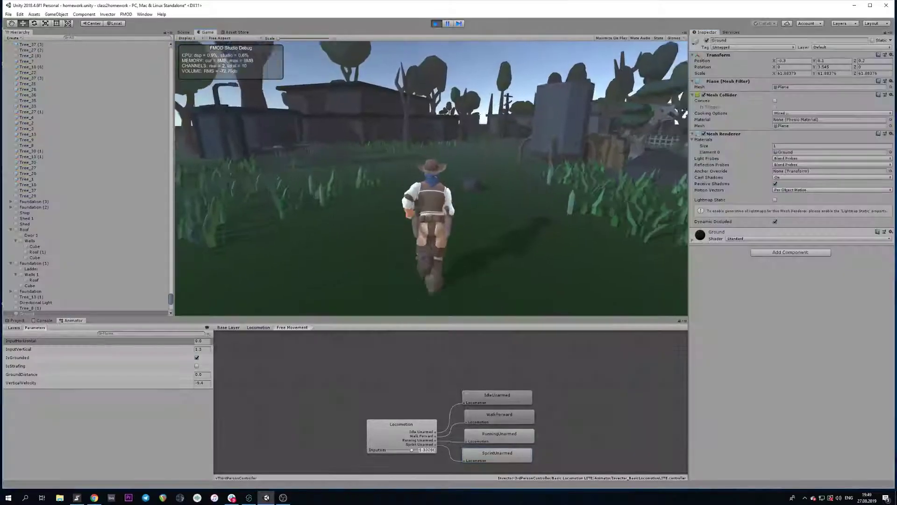
Step: Run the cowboy around the water tower and up to the house, and audition the dip event in FMOD Studio
key(w)
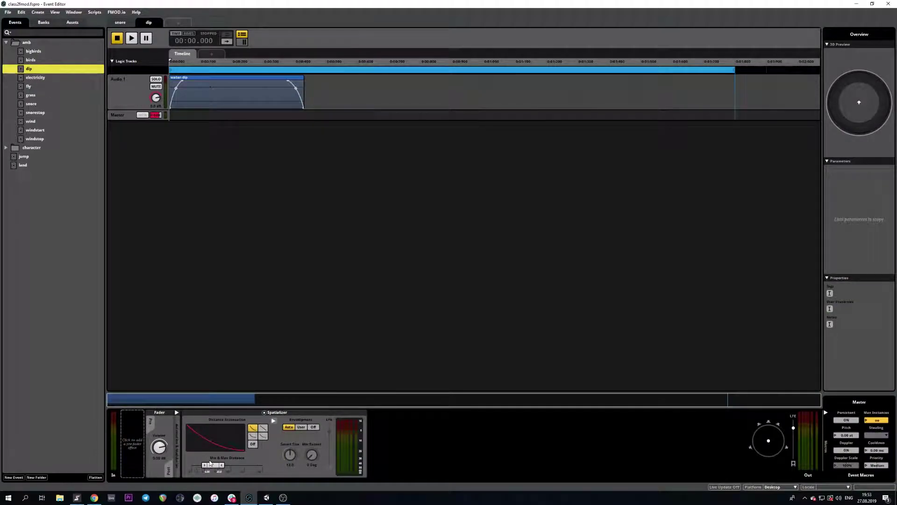
key(space)
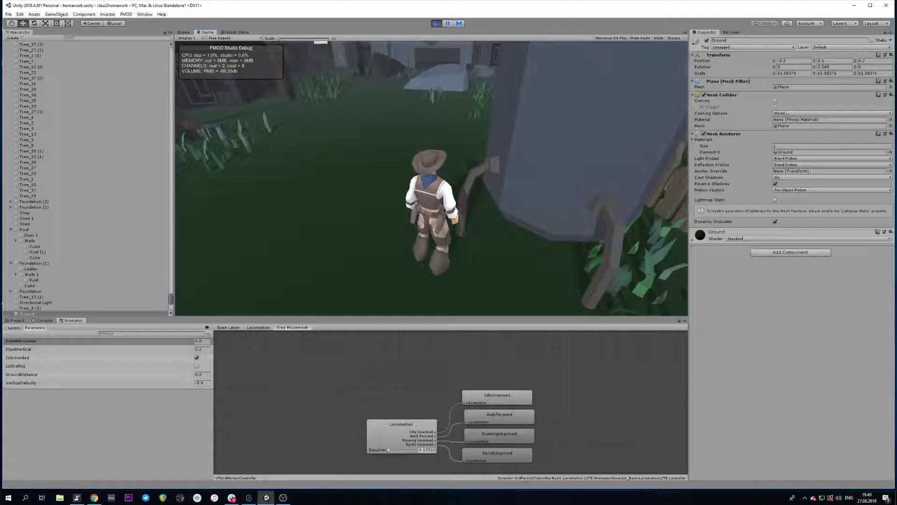
key(w)
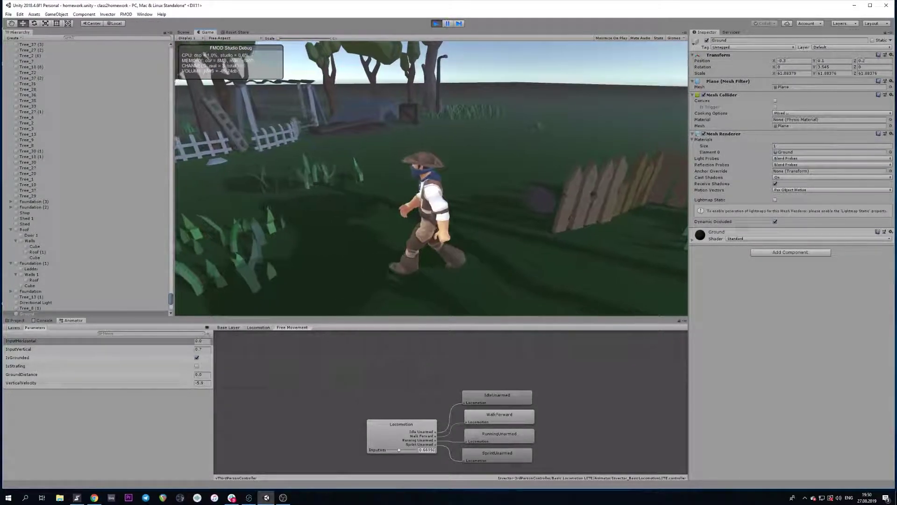
key(w)
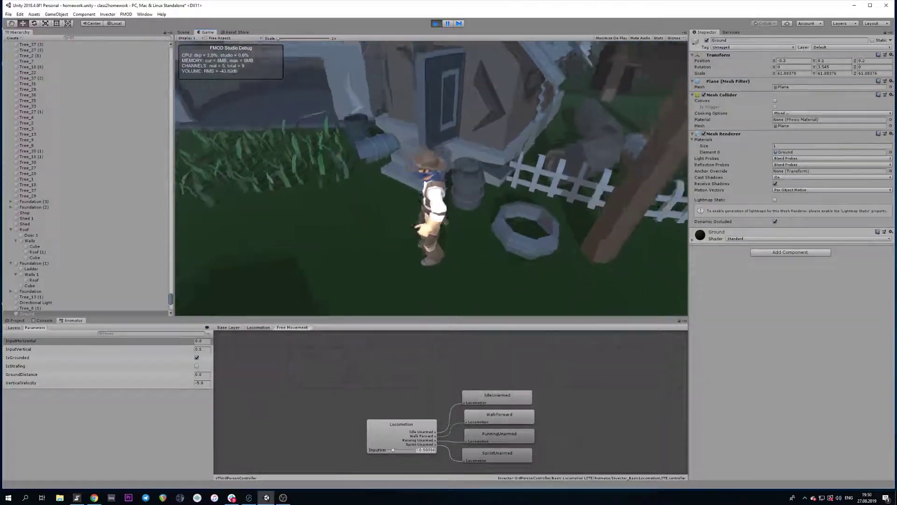
key(w)
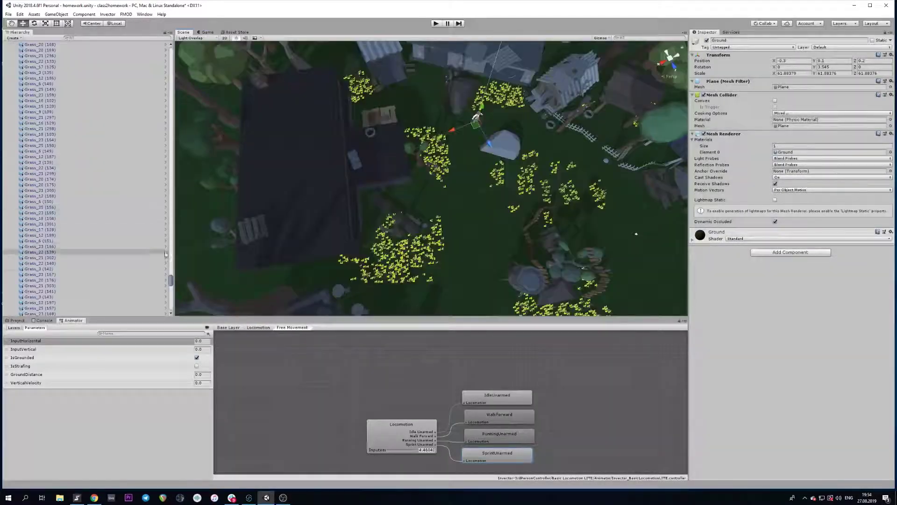
Step: Inspect the Studio Event Emitter on the parent object Grass_21 and audition the grass event in FMOD Studio
drag(171, 280, 175, 60)
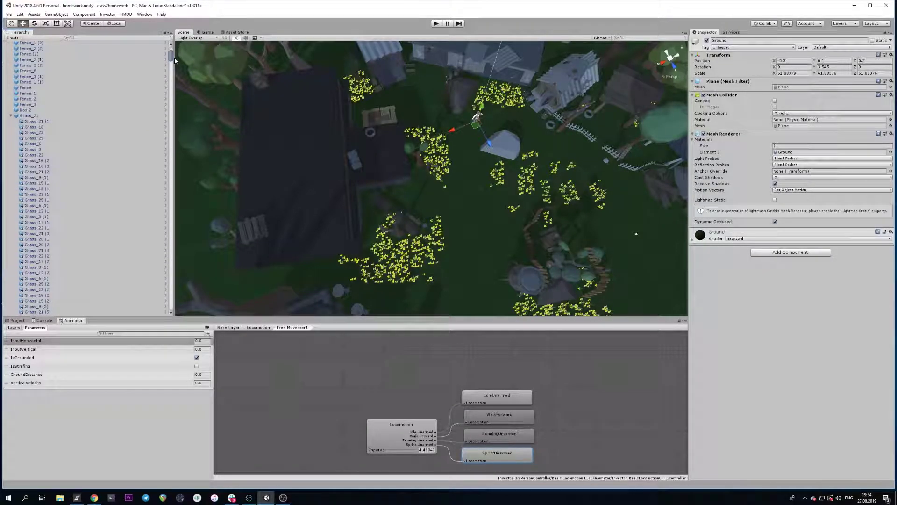
click(43, 114)
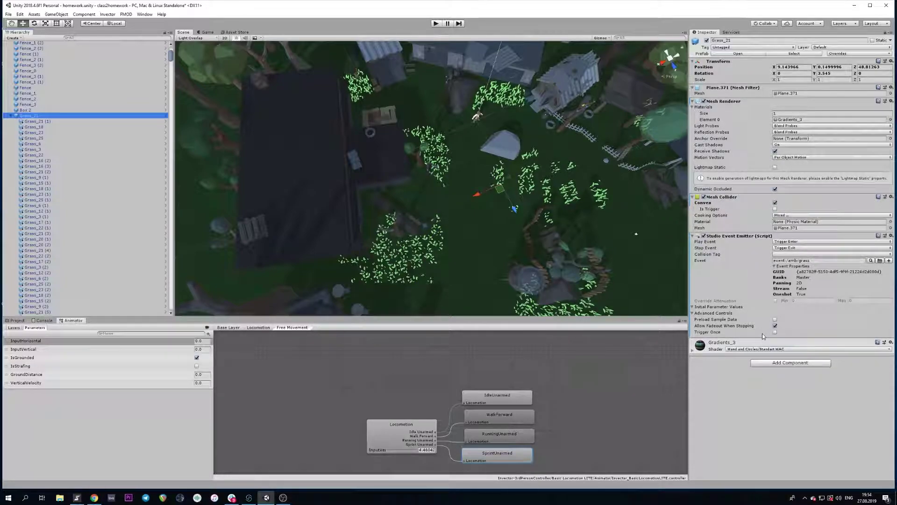
key(alt+Tab)
key(space)
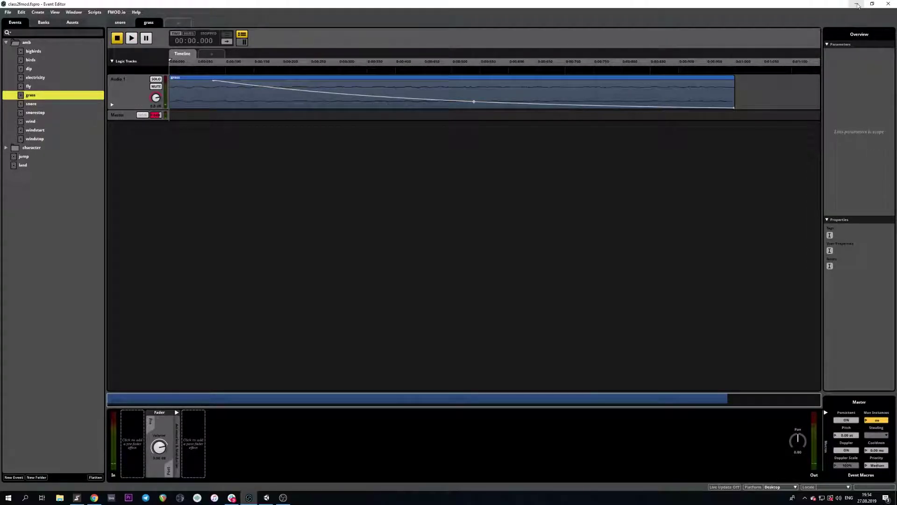
click(858, 6)
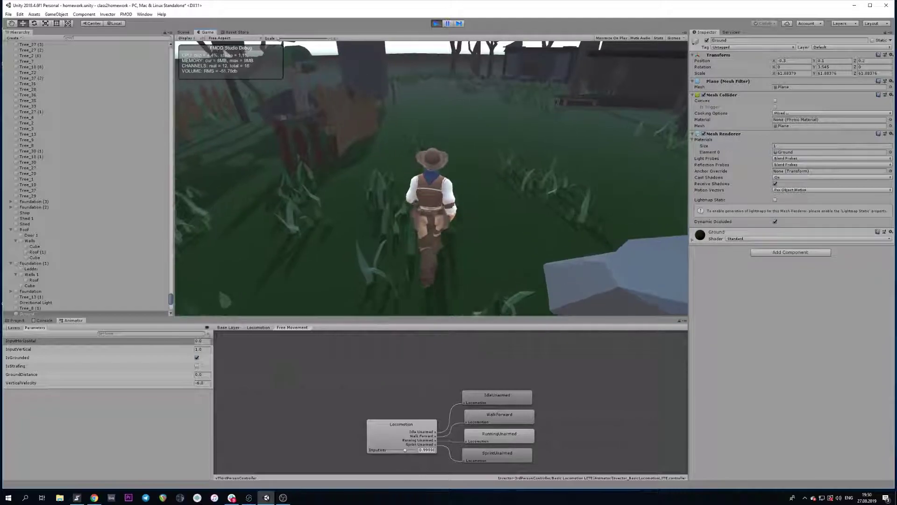
Step: Run and sprint the cowboy through the grass patches in the running game to test the grass sounds
key(shift)
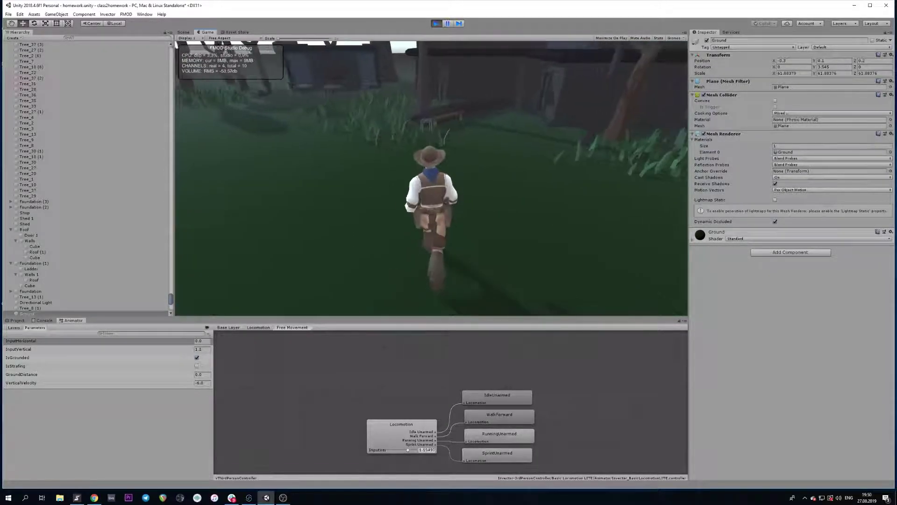
key(w)
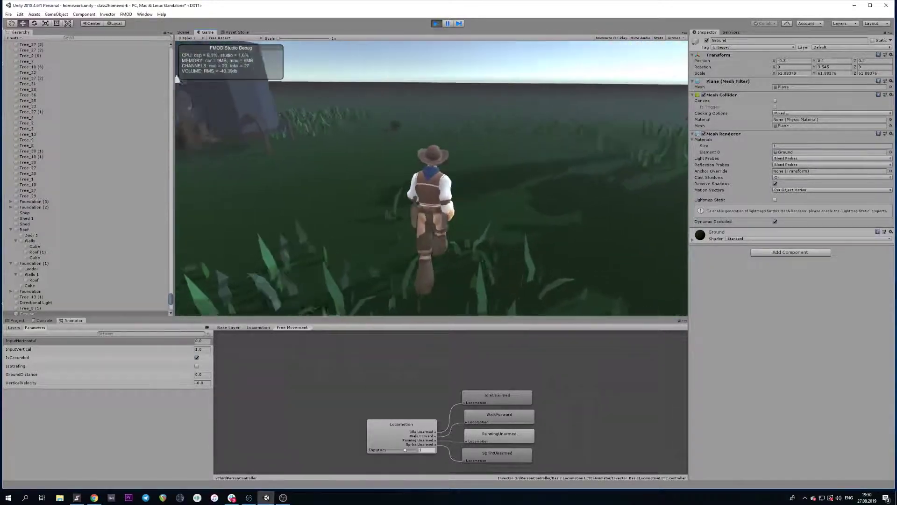
key(shift)
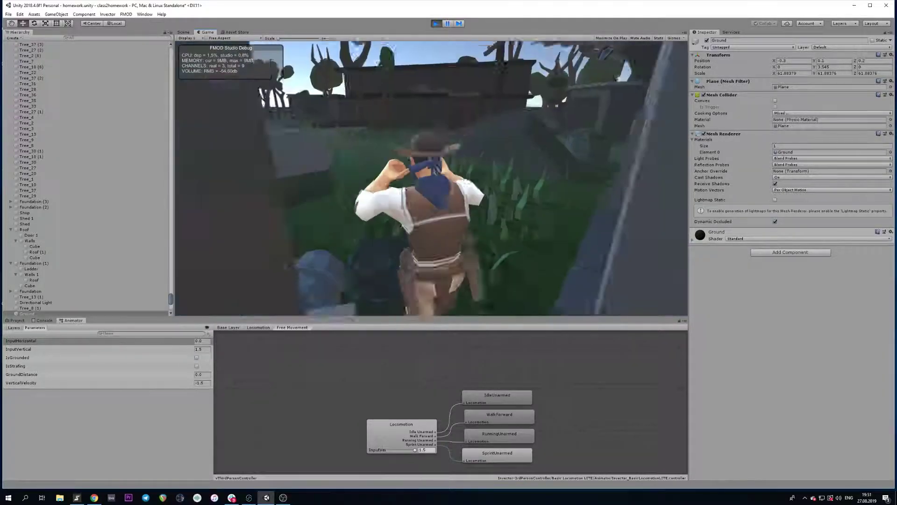
Step: Move the cowboy through the ruined building and around its walls to test the sounds there
key(w)
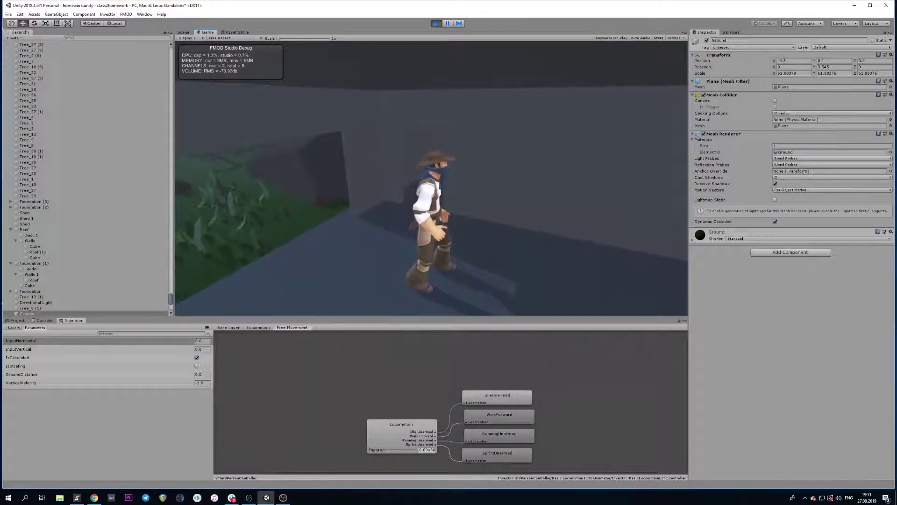
key(a)
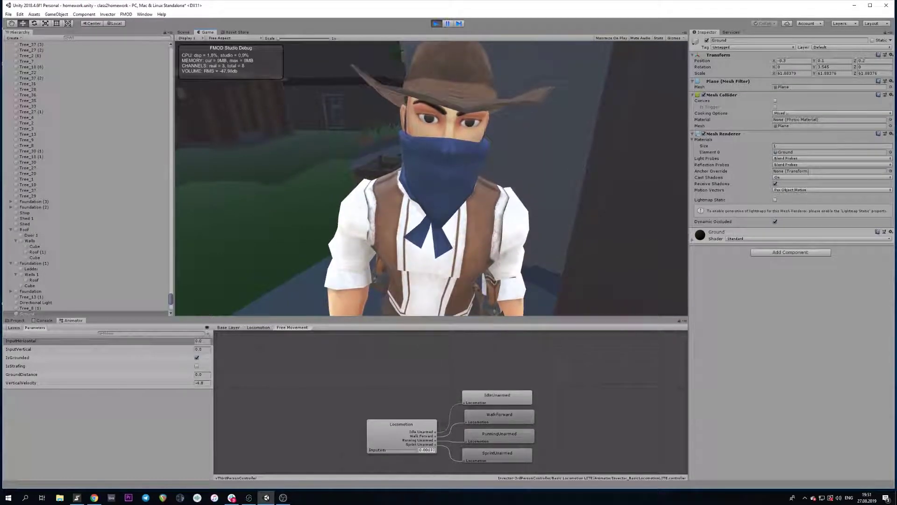
key(w)
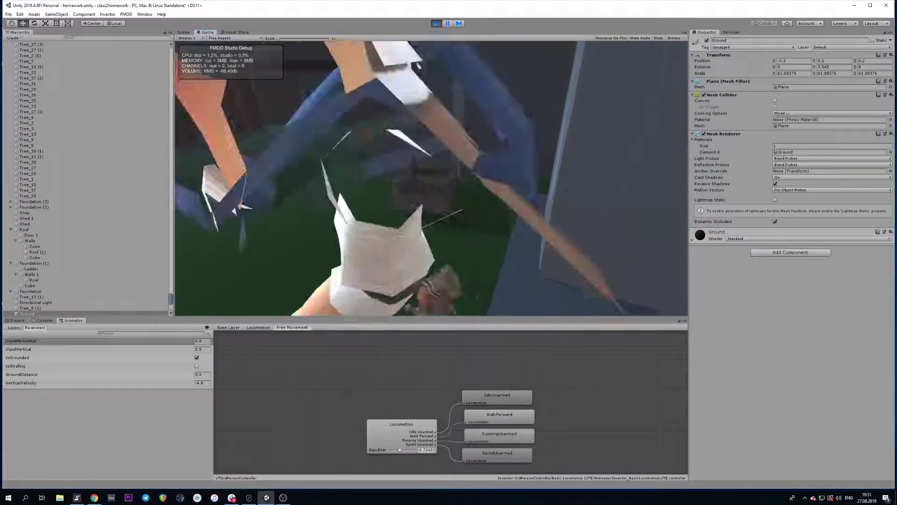
key(d)
key(d)
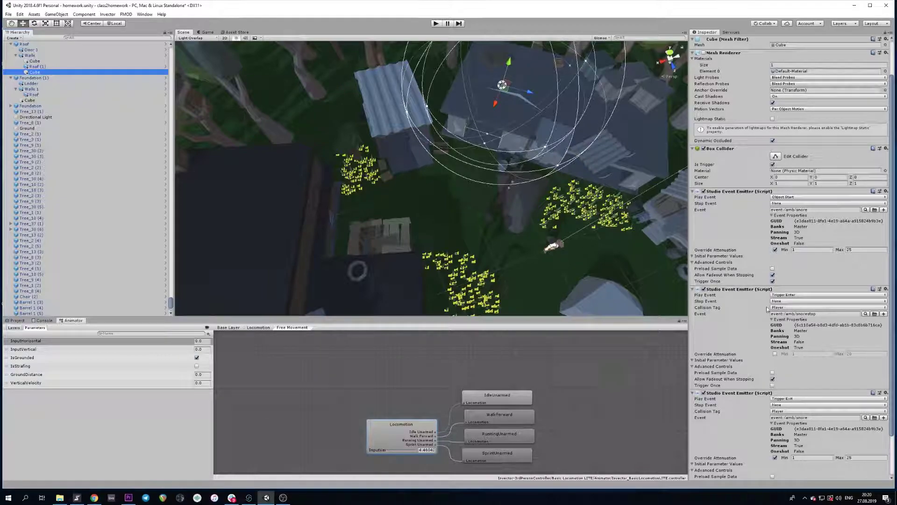
Step: Review the Box Collider and the three Studio Event Emitters on the Cube under Walls
scroll(745, 194, up, 1)
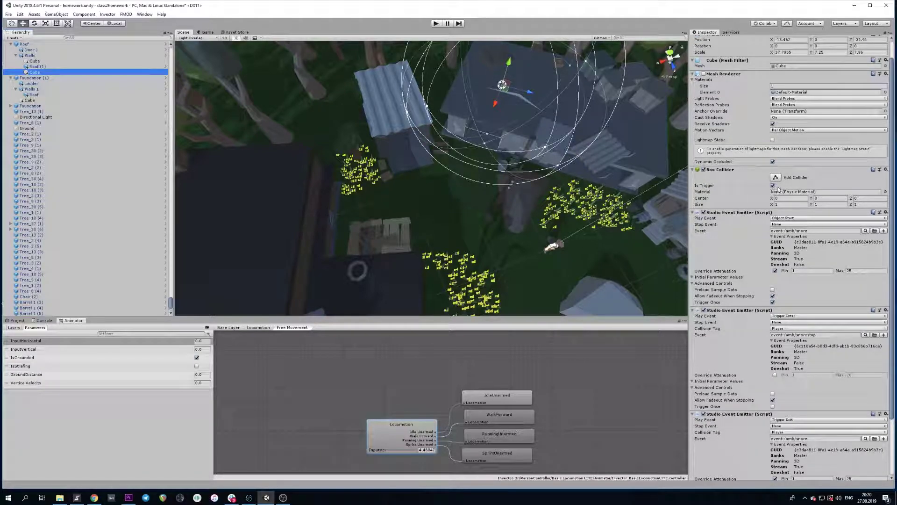
scroll(538, 162, down, 2)
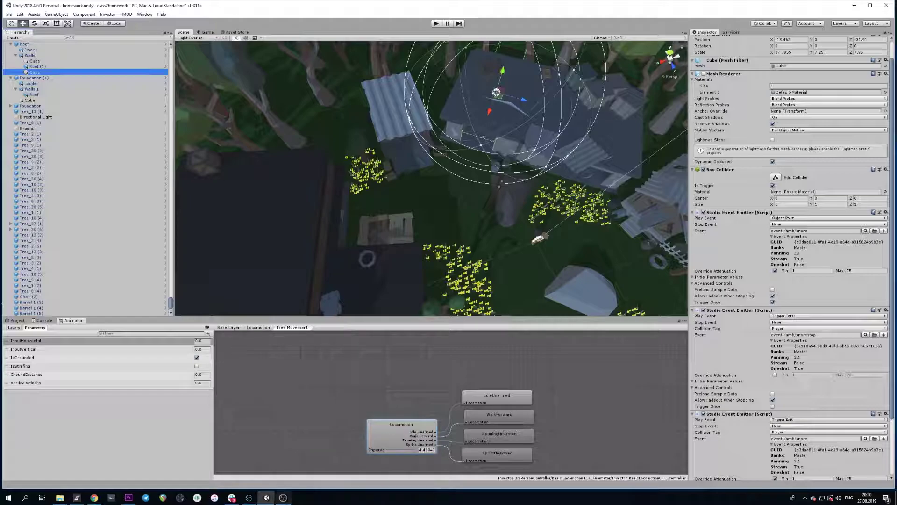
Step: Switch to FMOD Studio and examine the snore and snorestop events, including the stop command, the Audio 1 effects and the whossthere clip
click(248, 498)
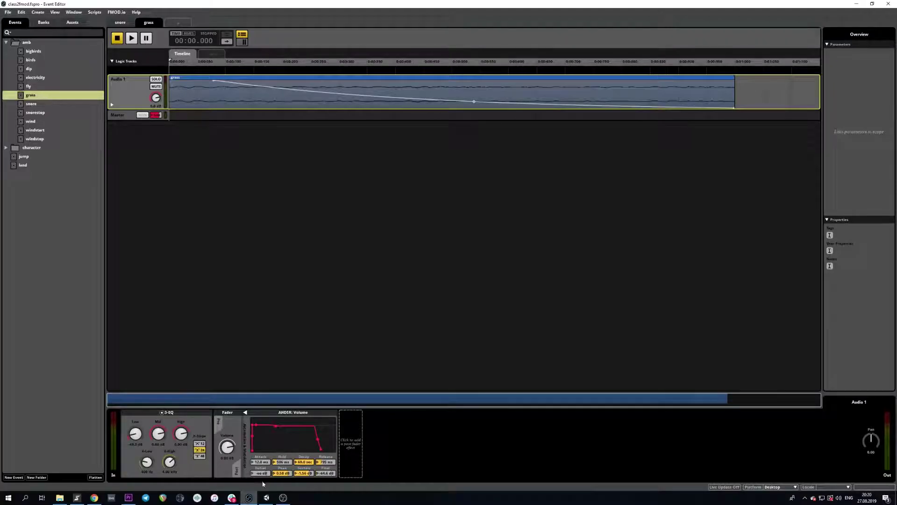
click(31, 104)
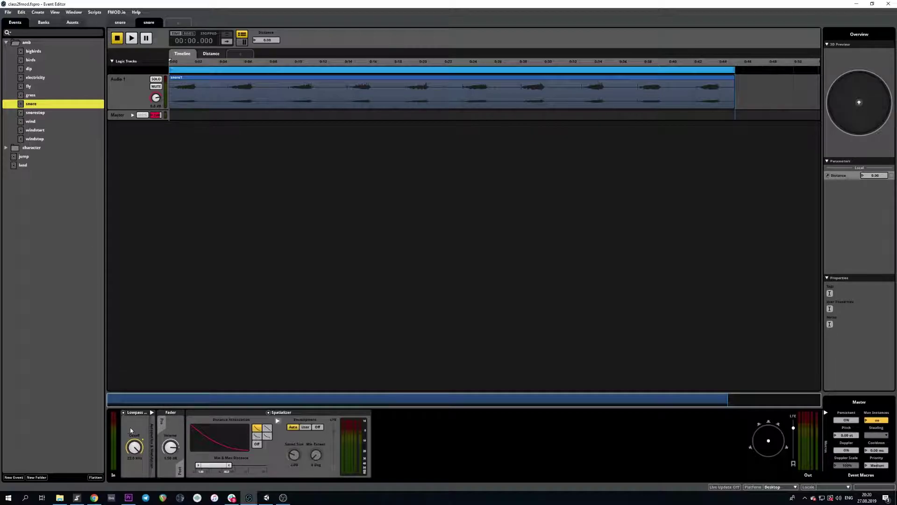
click(39, 113)
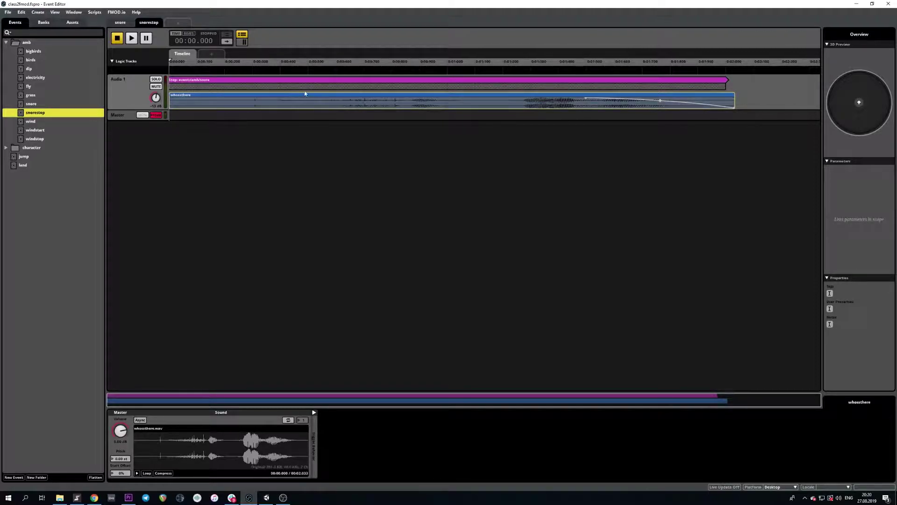
click(526, 85)
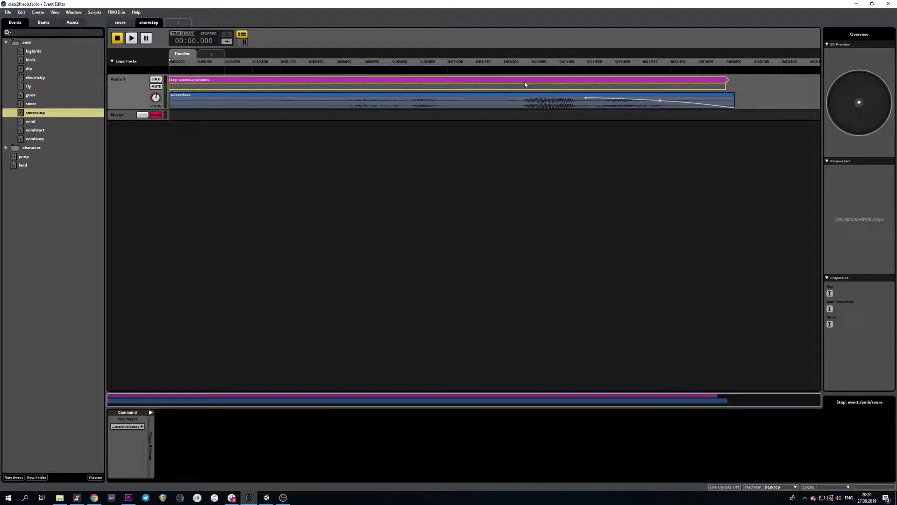
click(133, 85)
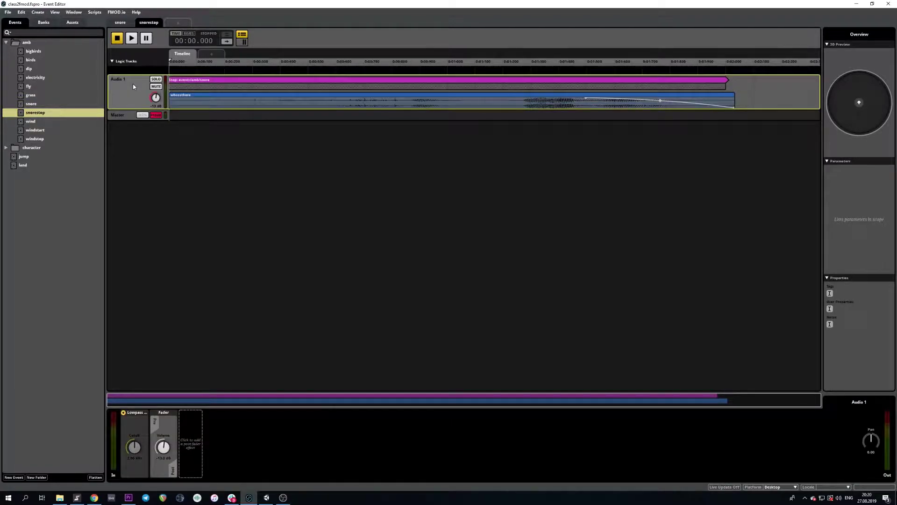
click(214, 102)
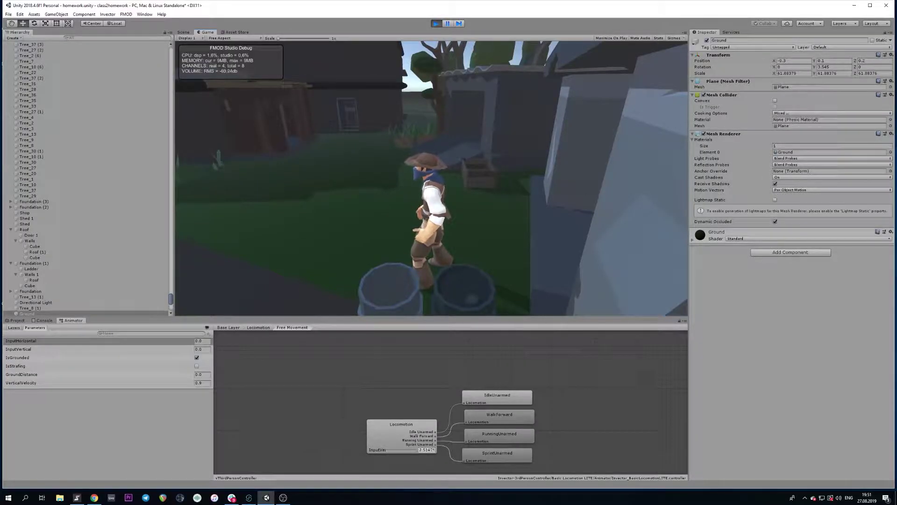
Step: Move the cowboy back and forth at the building's edge to test the snore trigger zone
key(d)
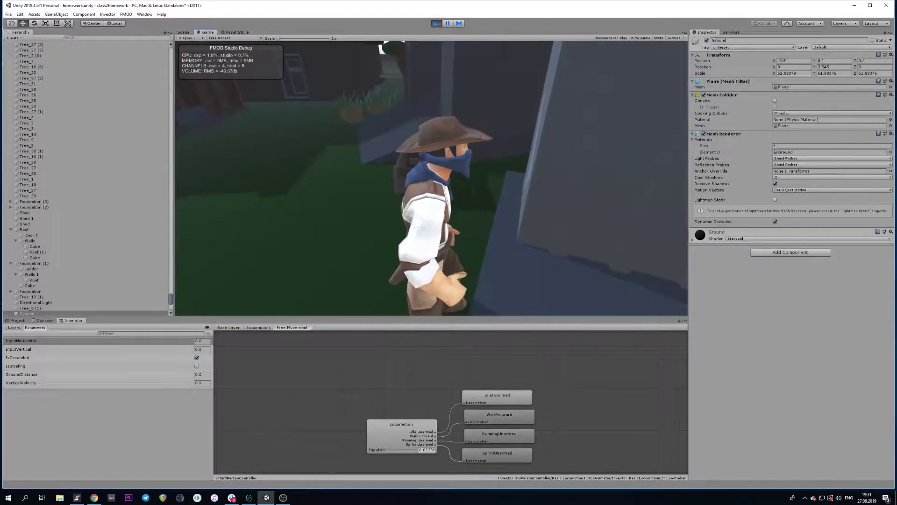
key(d)
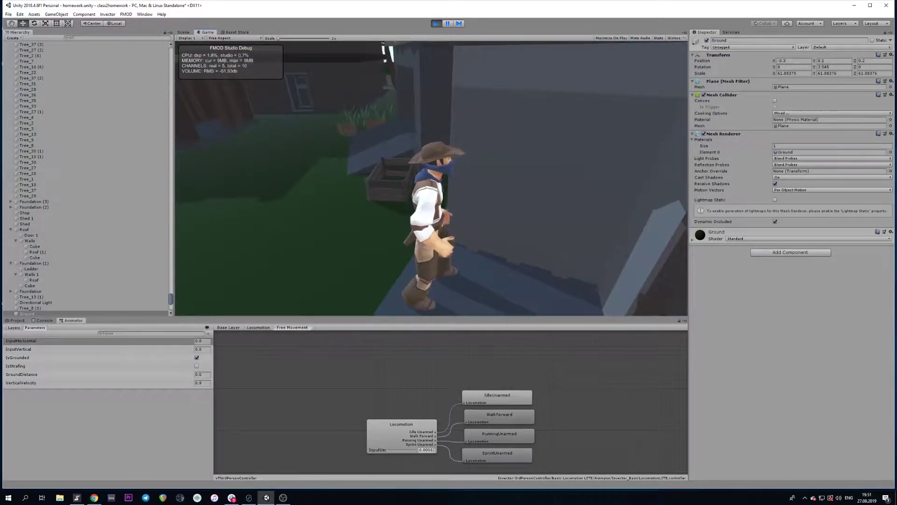
key(d)
key(a)
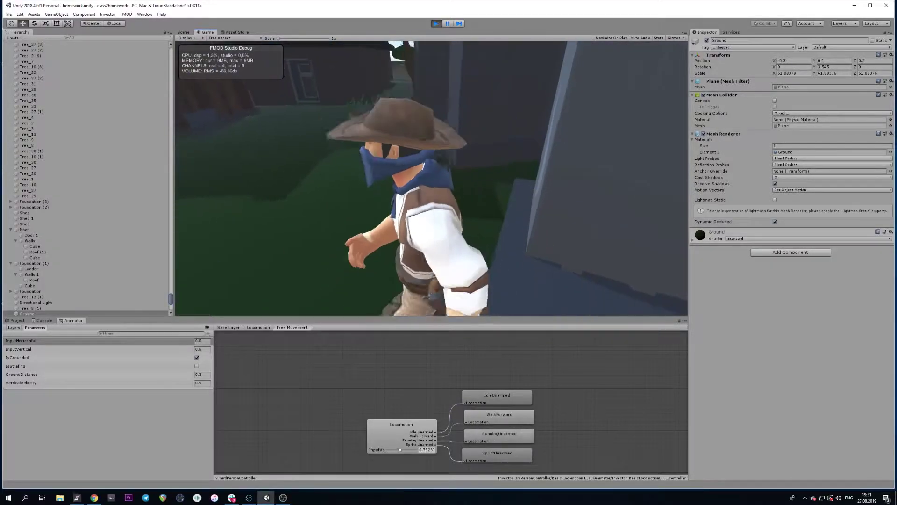